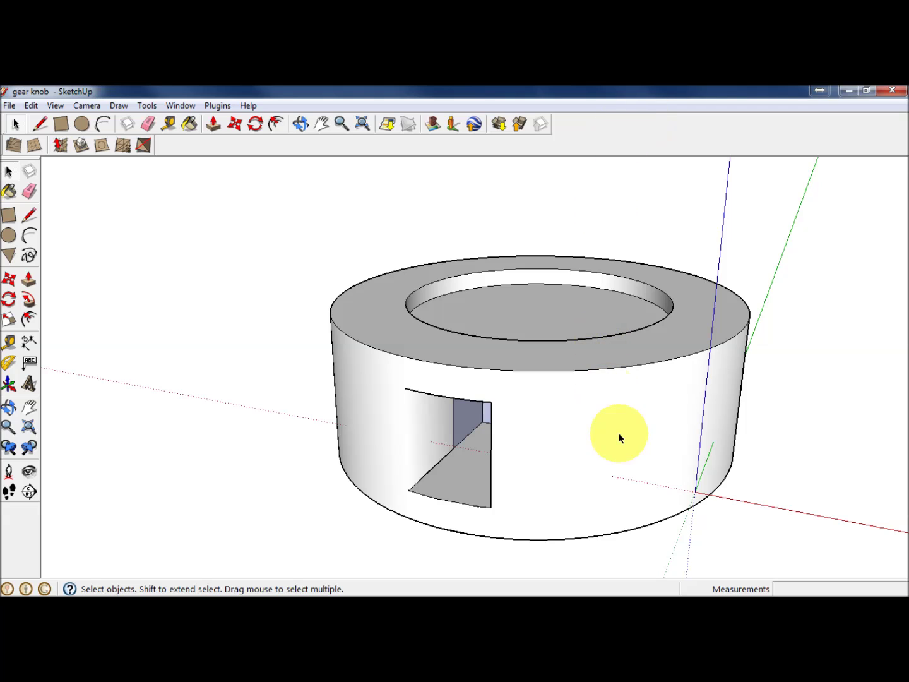
Orbit around the gear knob, then triple-click it to select all its connected geometry.
middle_drag(622, 446, 623, 394)
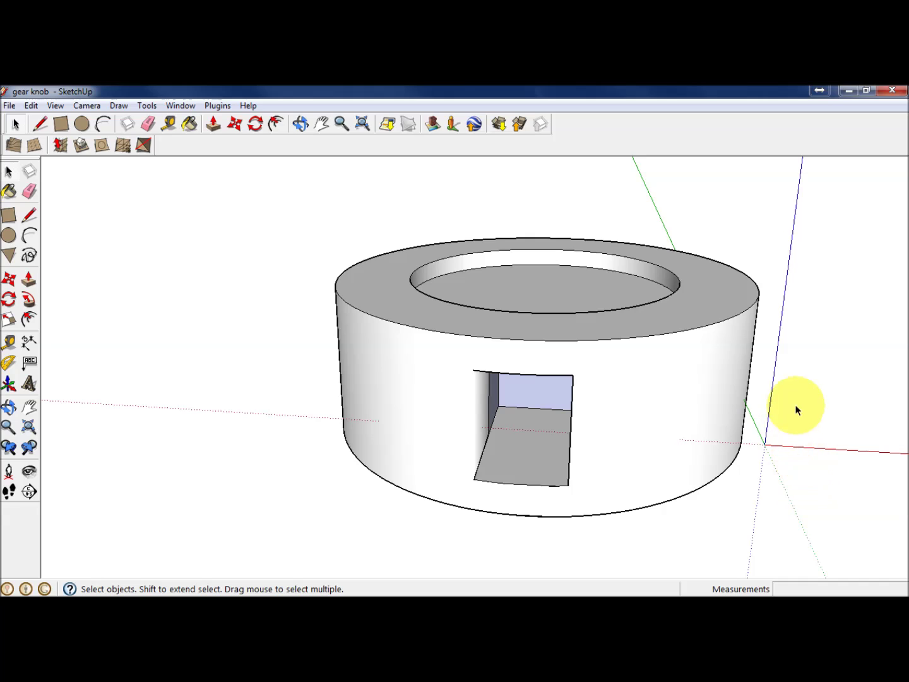
key(o)
drag(800, 409, 822, 445)
key(space)
scroll(726, 410, down, 2)
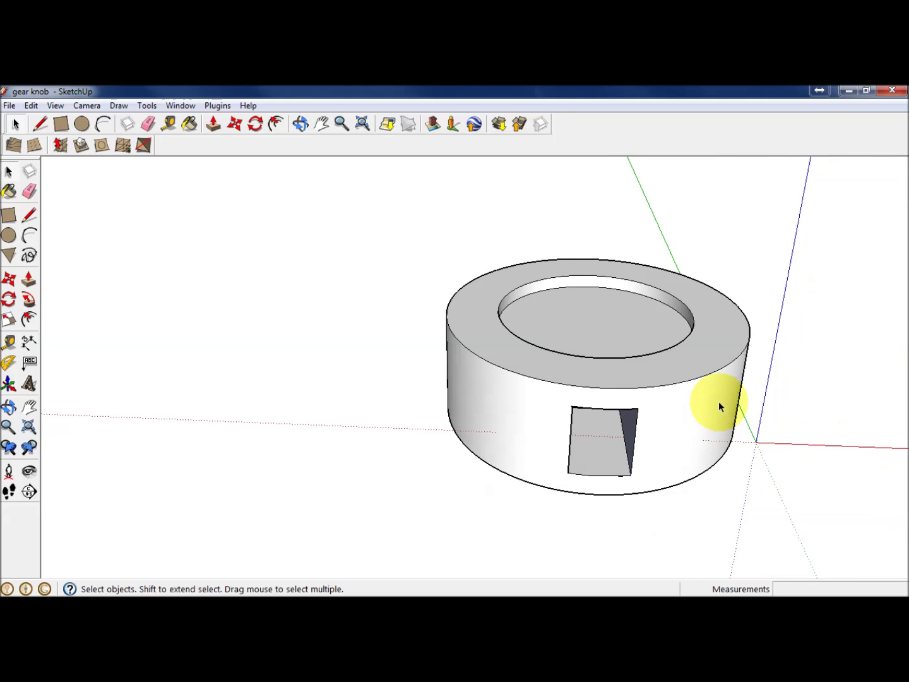
scroll(766, 451, up, 3)
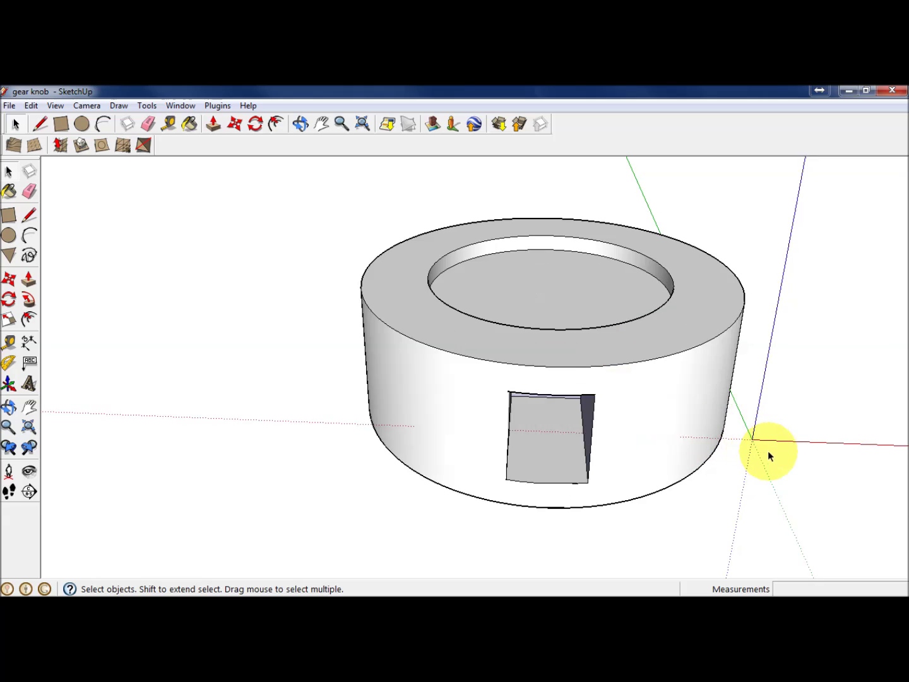
scroll(767, 450, up, 1)
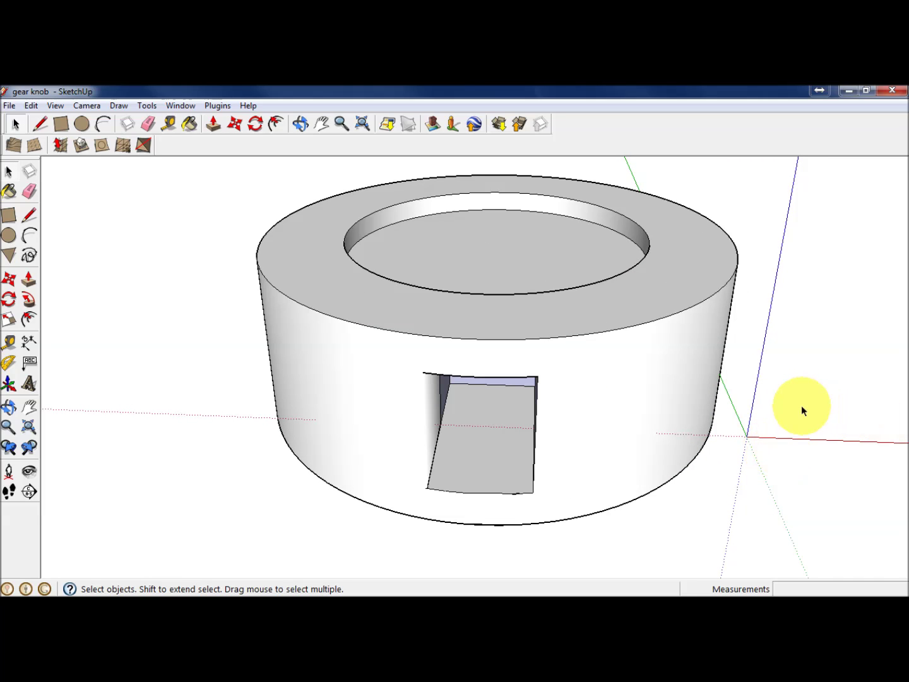
mouse_move(796, 411)
middle_down()
mouse_move(765, 304)
mouse_move(795, 433)
mouse_move(809, 378)
mouse_move(810, 386)
mouse_move(775, 357)
mouse_move(786, 352)
mouse_move(578, 379)
mouse_move(562, 359)
mouse_move(605, 134)
mouse_move(587, 219)
mouse_move(595, 378)
mouse_move(726, 367)
mouse_move(777, 329)
mouse_move(762, 302)
mouse_move(767, 290)
middle_up()
scroll(776, 357, down, 2)
scroll(698, 344, down, 2)
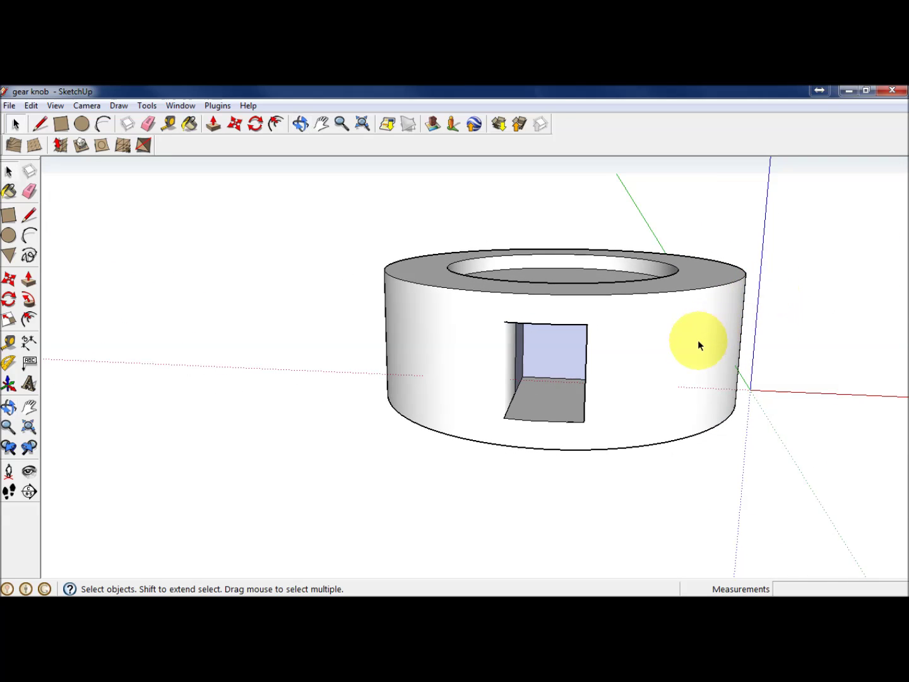
mouse_move(799, 334)
middle_down()
mouse_move(735, 385)
mouse_move(745, 416)
mouse_move(785, 358)
mouse_move(789, 336)
mouse_move(775, 377)
mouse_move(725, 401)
mouse_move(768, 392)
middle_up()
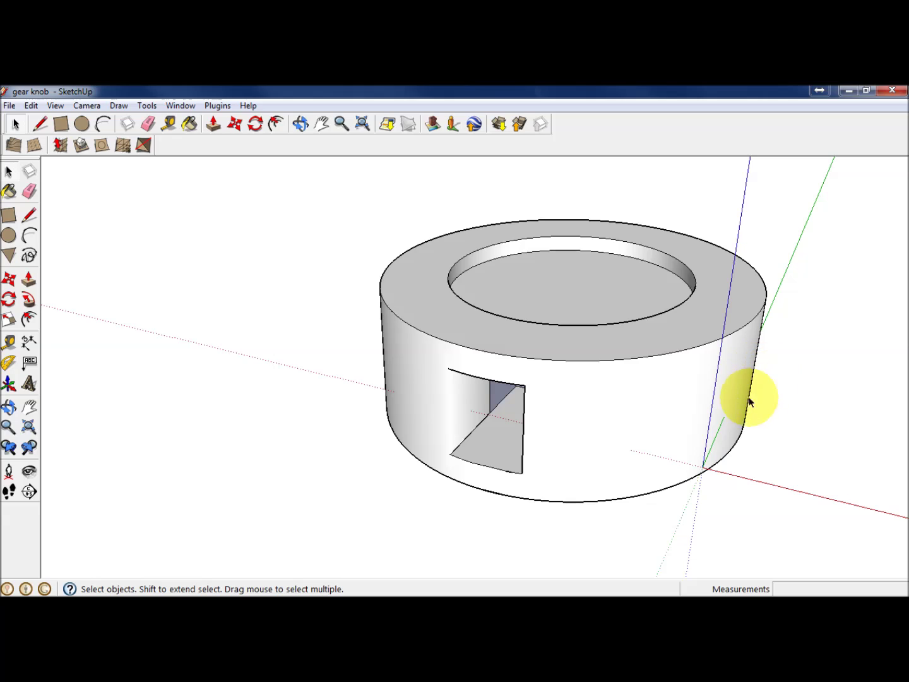
triple_click(623, 427)
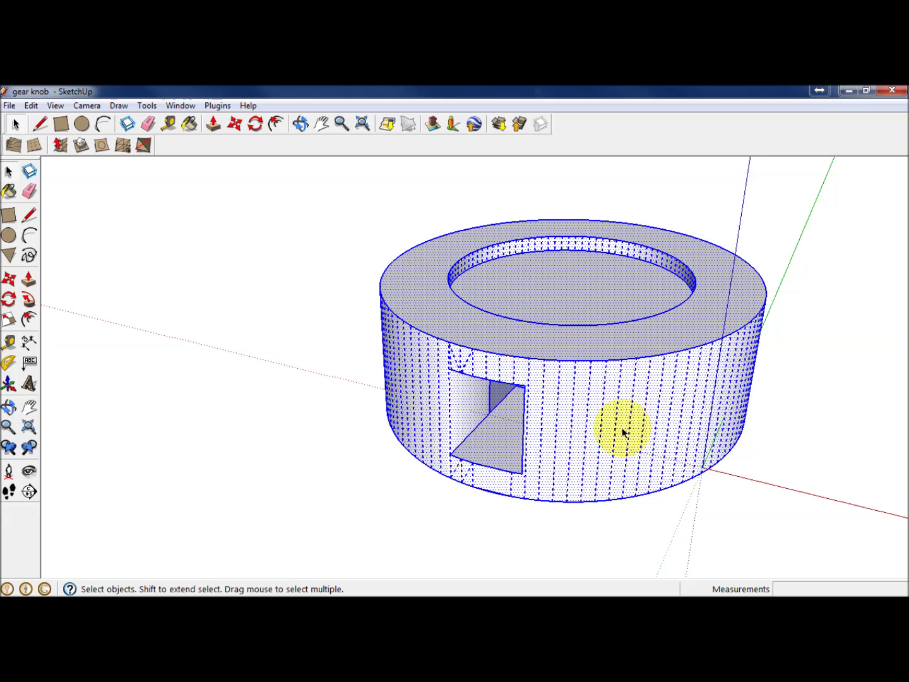
Export the knob with Tools > Export to STL in Millimeters, saving it to the Desktop.
click(146, 106)
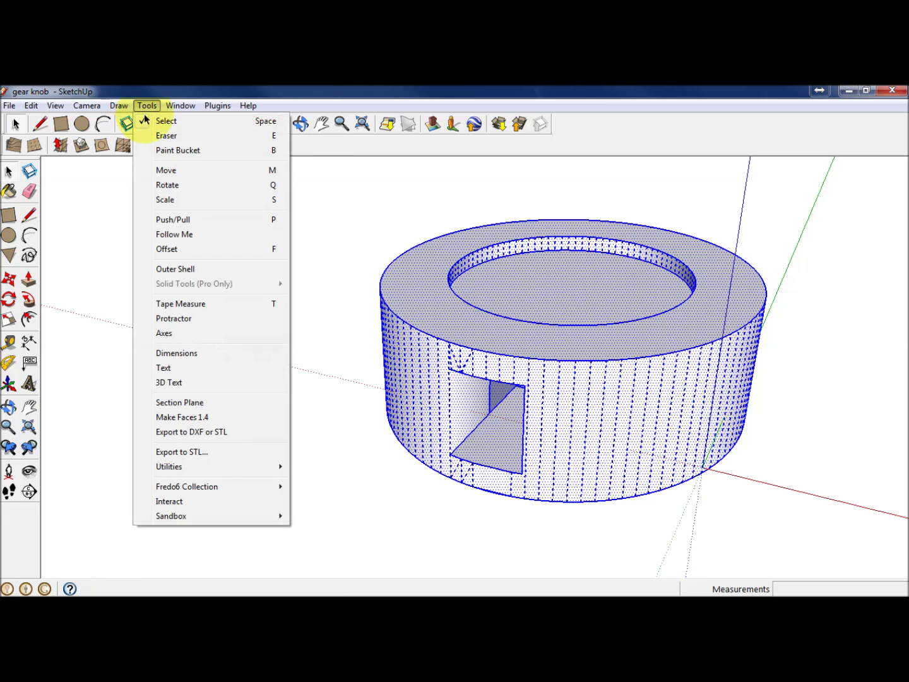
click(217, 450)
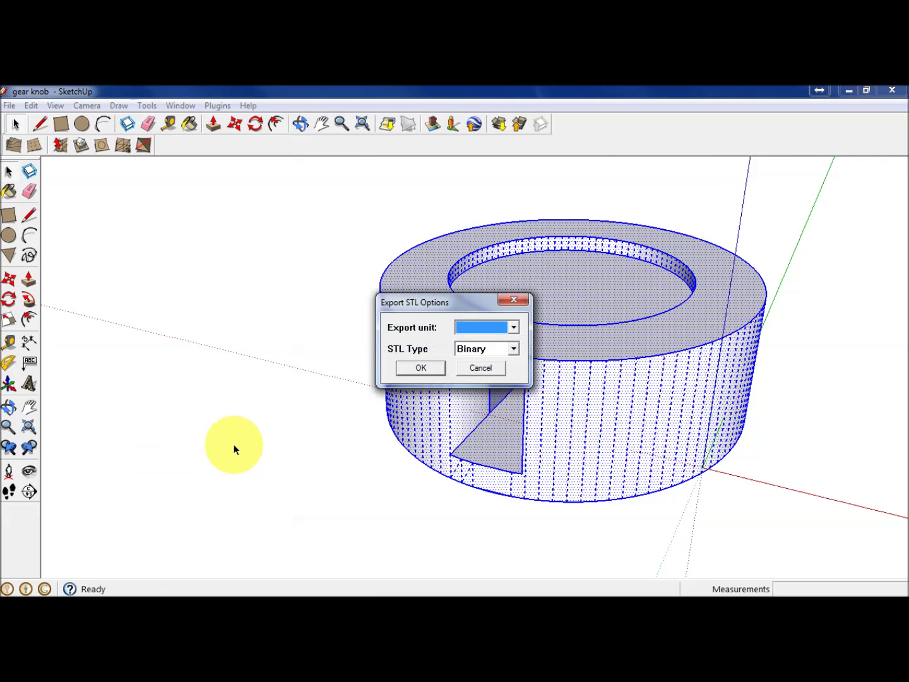
click(513, 327)
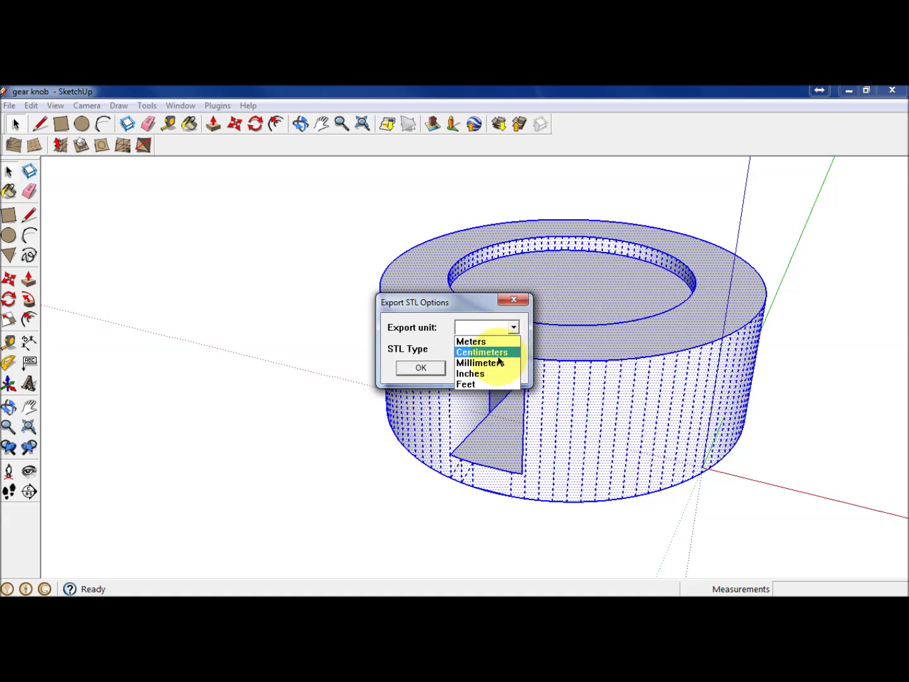
click(503, 363)
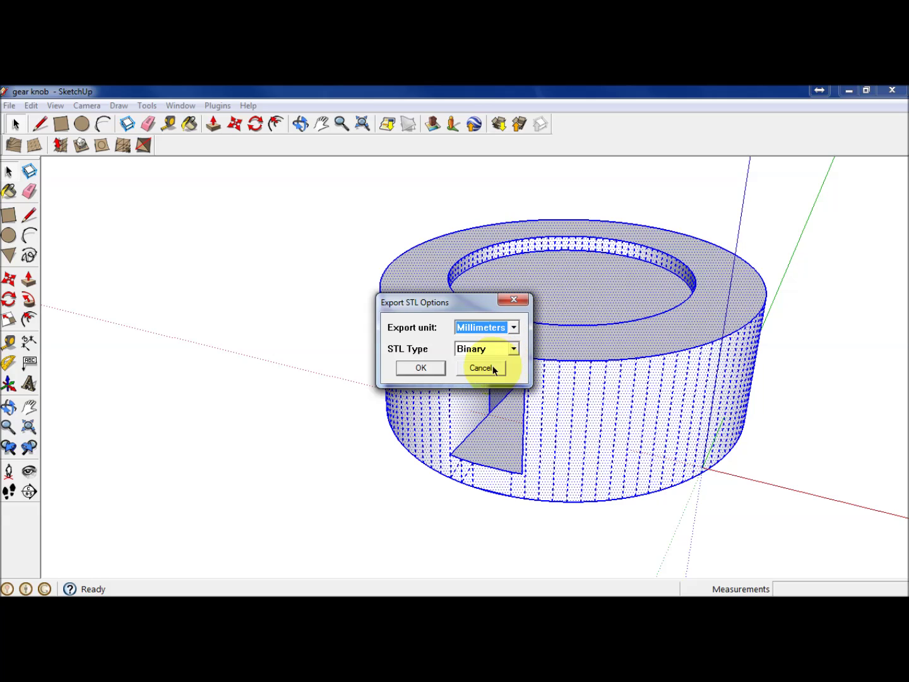
click(421, 368)
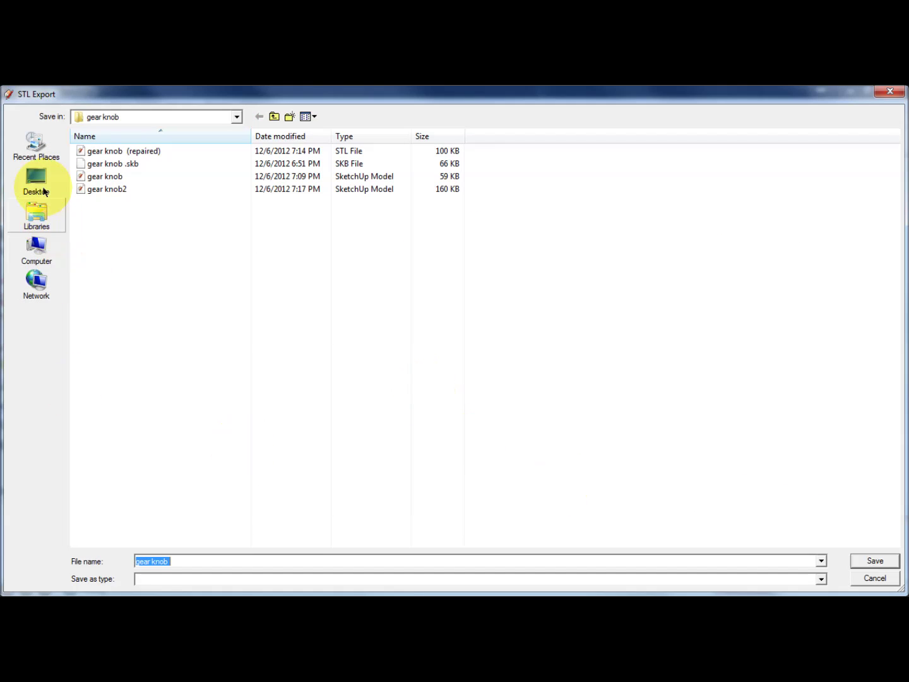
click(37, 183)
click(871, 560)
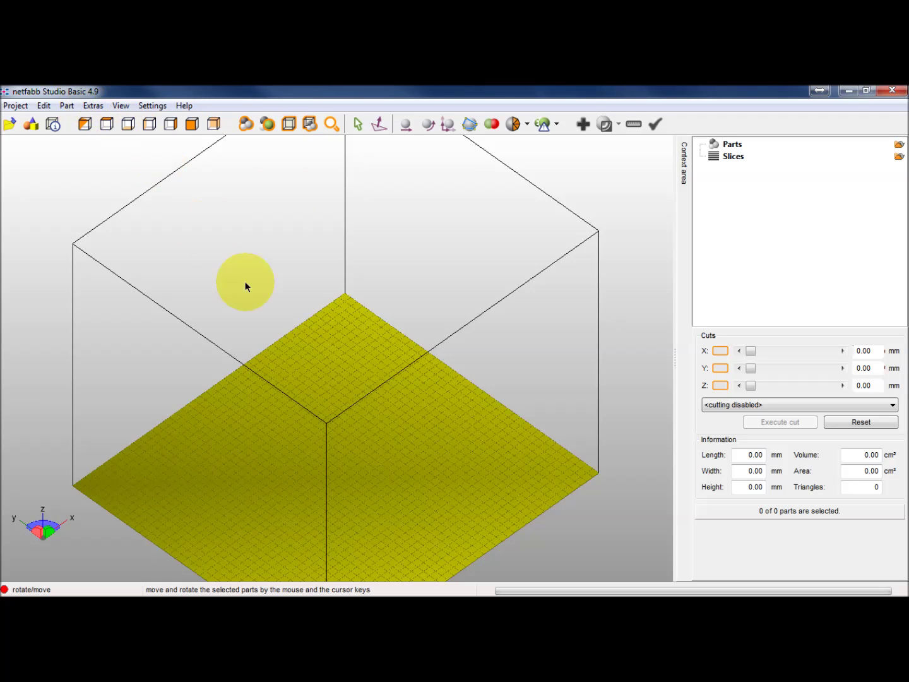
Open the exported gear knob STL file in netfabb through Project > Open.
click(14, 106)
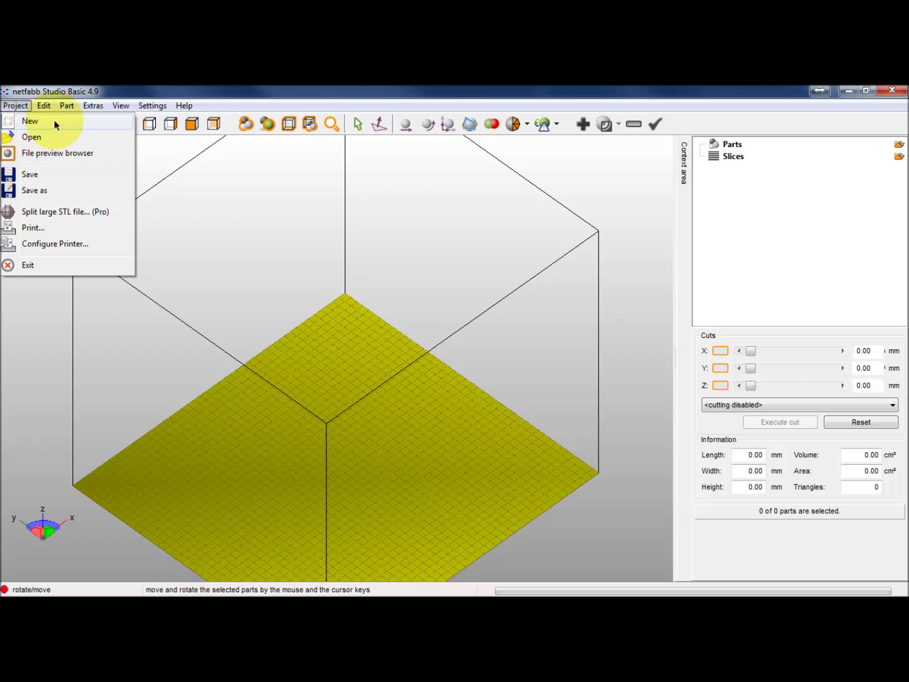
click(54, 138)
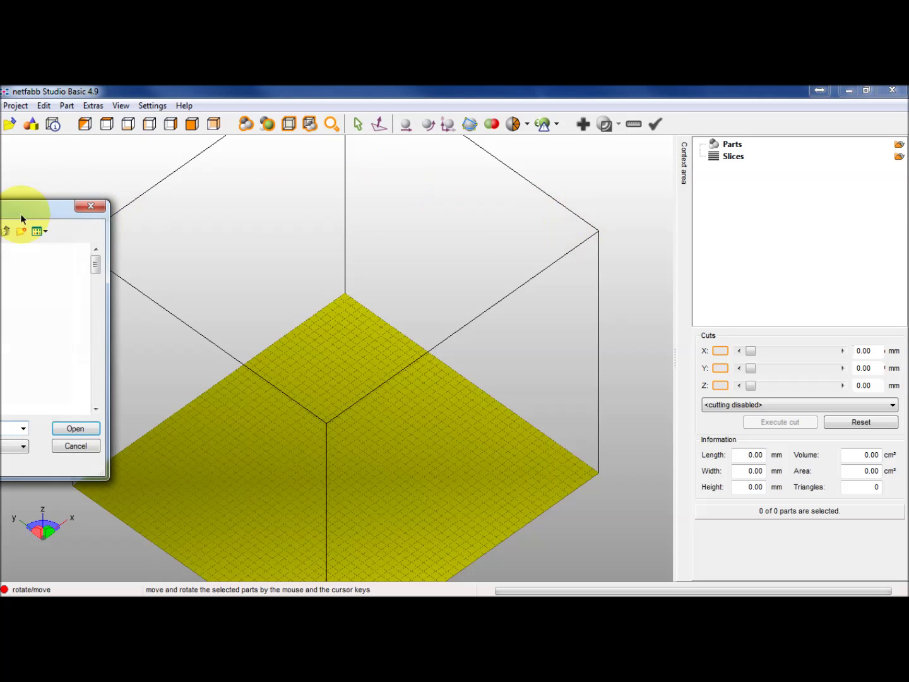
key(Escape)
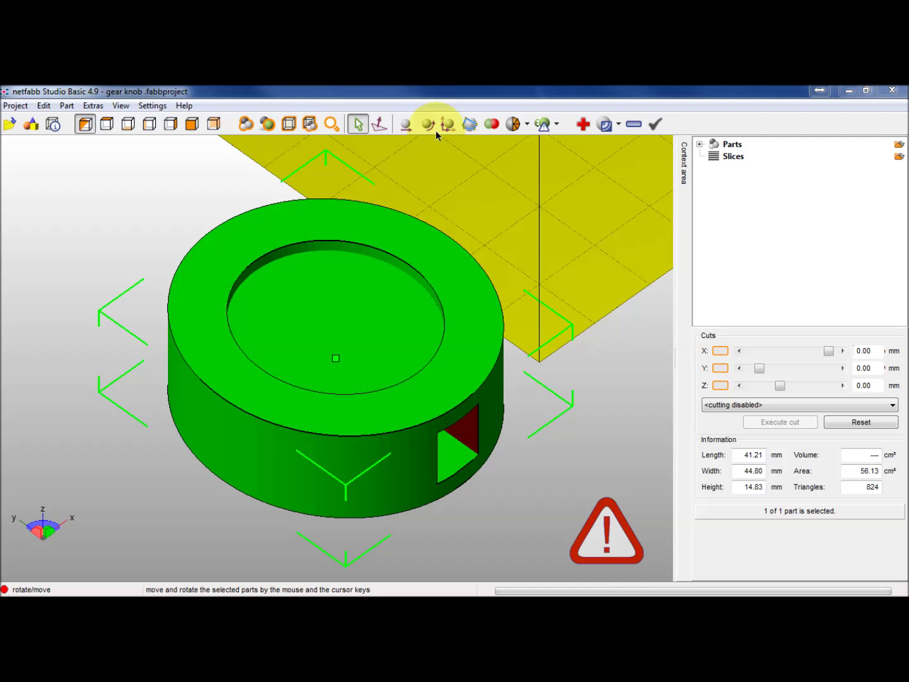
Move the gear knob to the platform origin using Move parts with To Origin.
click(404, 124)
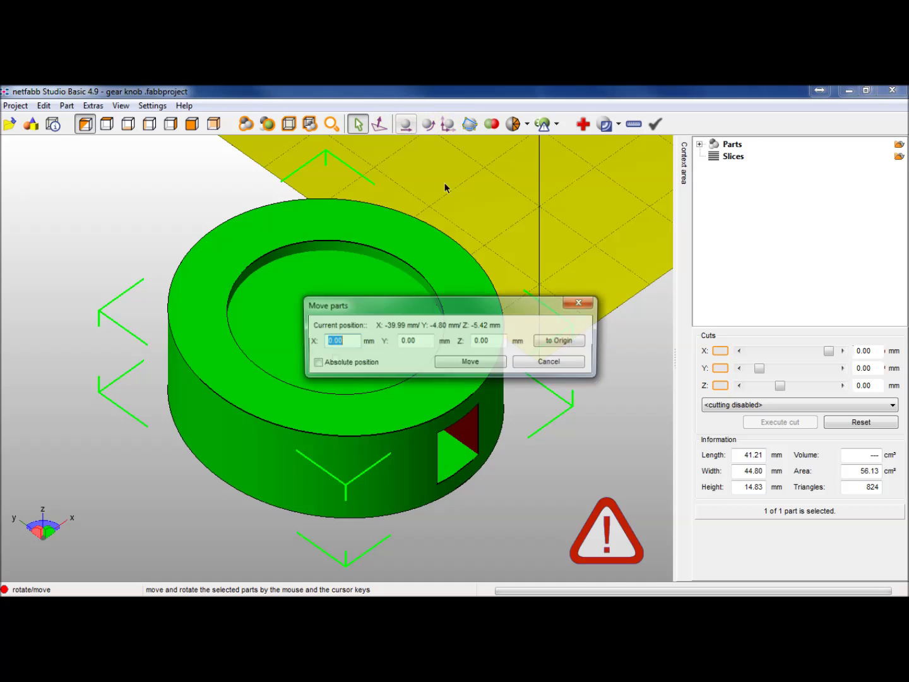
click(559, 341)
click(471, 361)
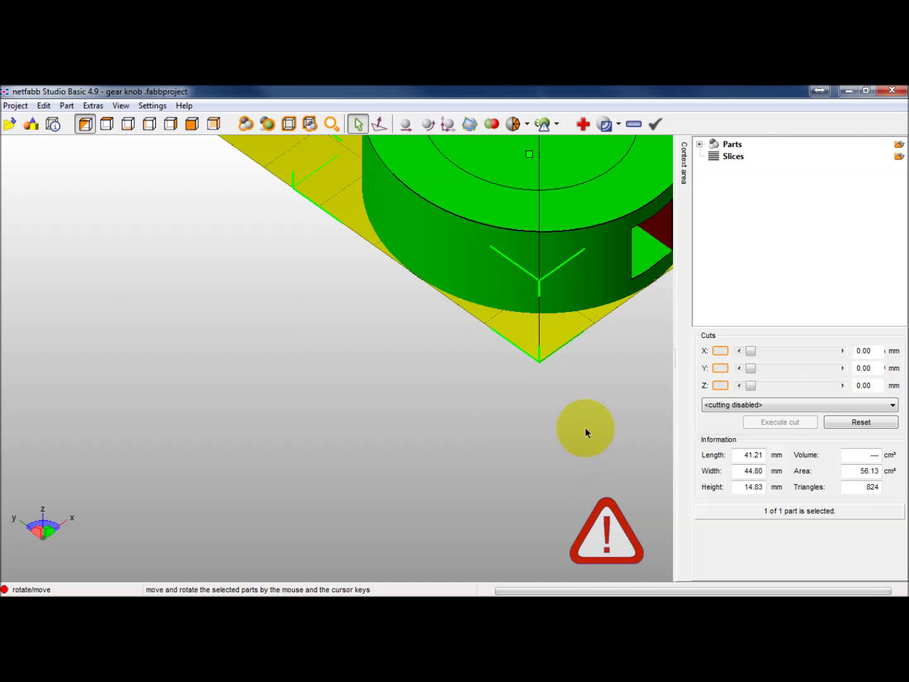
Orbit and zoom to check the placement, then start a Part Repair on the knob.
right_drag(585, 427, 296, 344)
scroll(287, 348, down, 3)
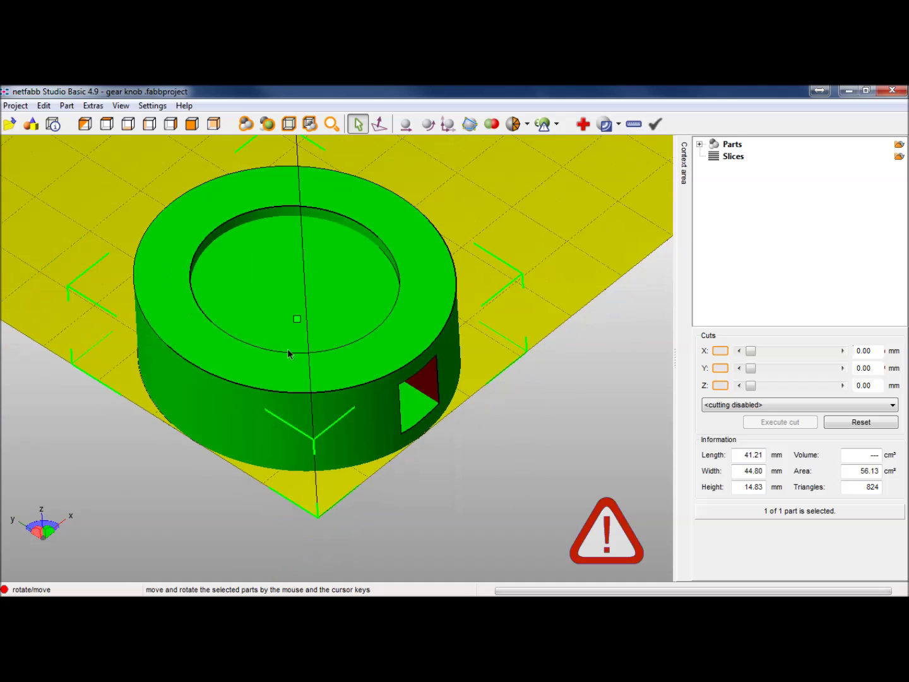
mouse_move(291, 428)
right_down()
mouse_move(296, 359)
mouse_move(310, 412)
mouse_move(270, 423)
mouse_move(275, 435)
mouse_move(285, 421)
right_up()
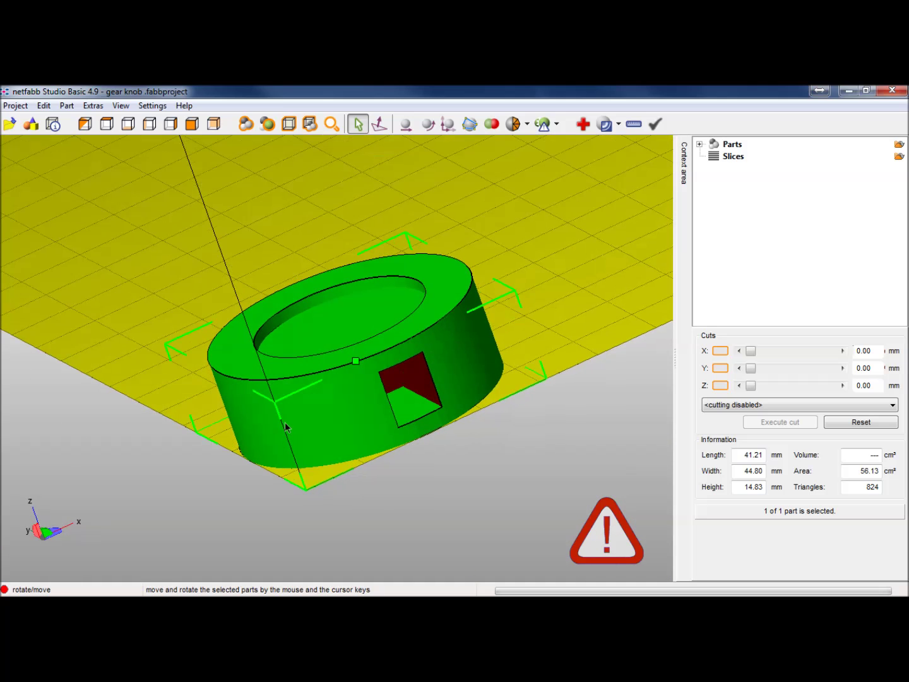
click(582, 122)
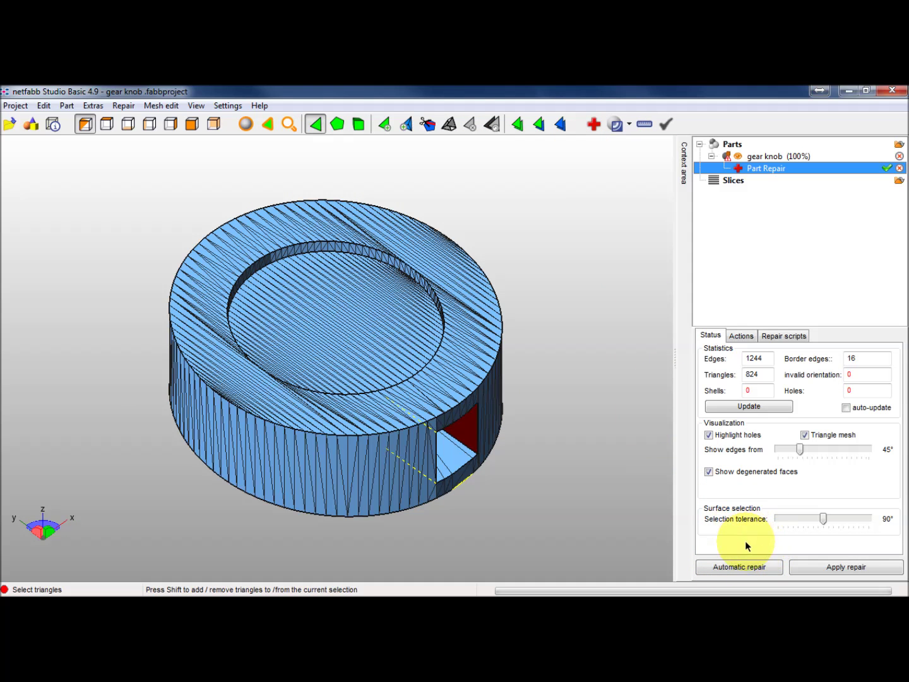
Run the Default automatic repair, apply it and confirm replacing the old part.
click(752, 566)
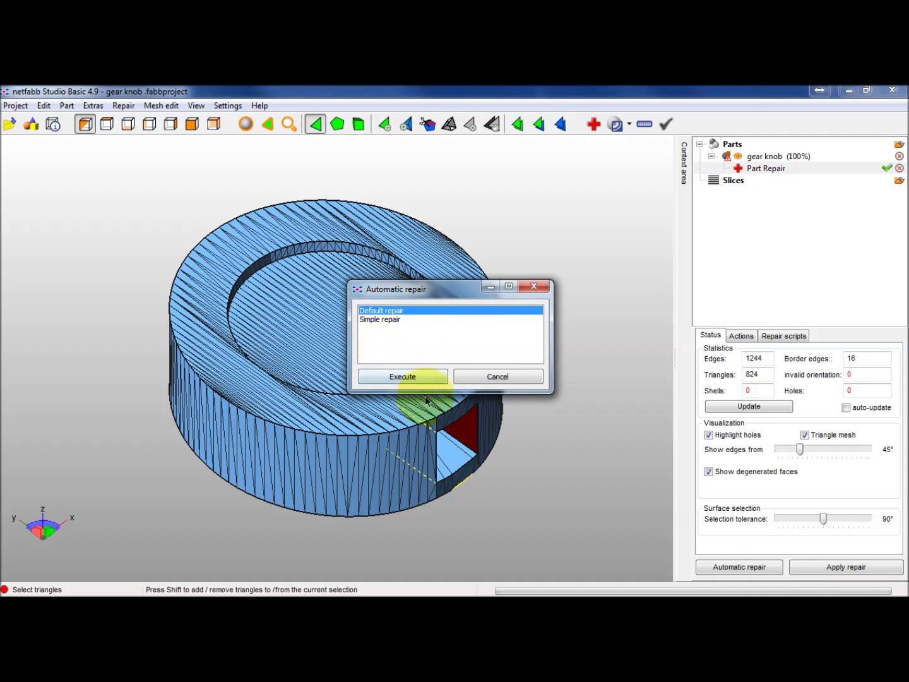
click(406, 376)
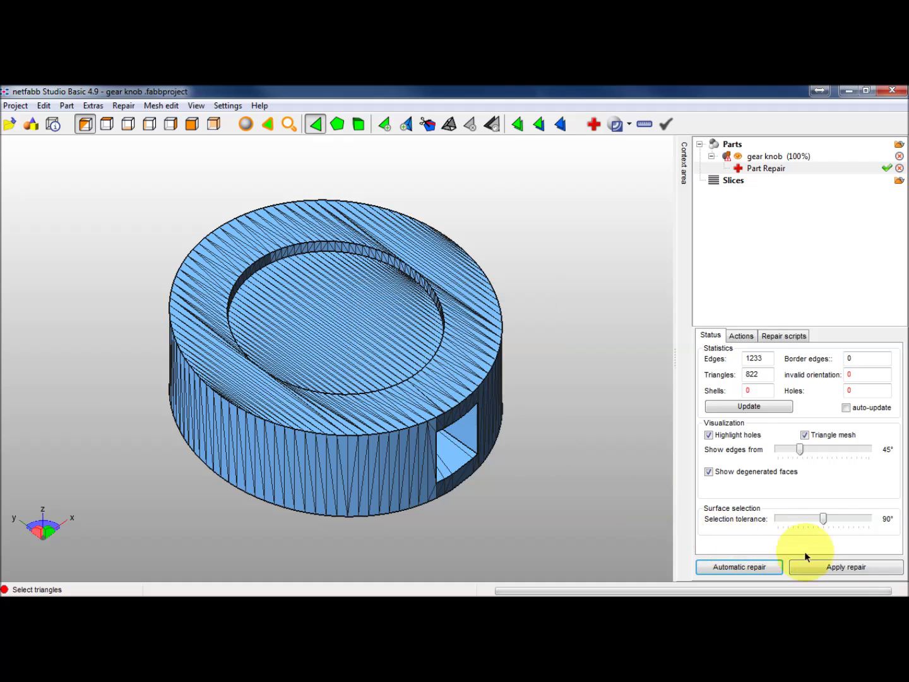
click(846, 568)
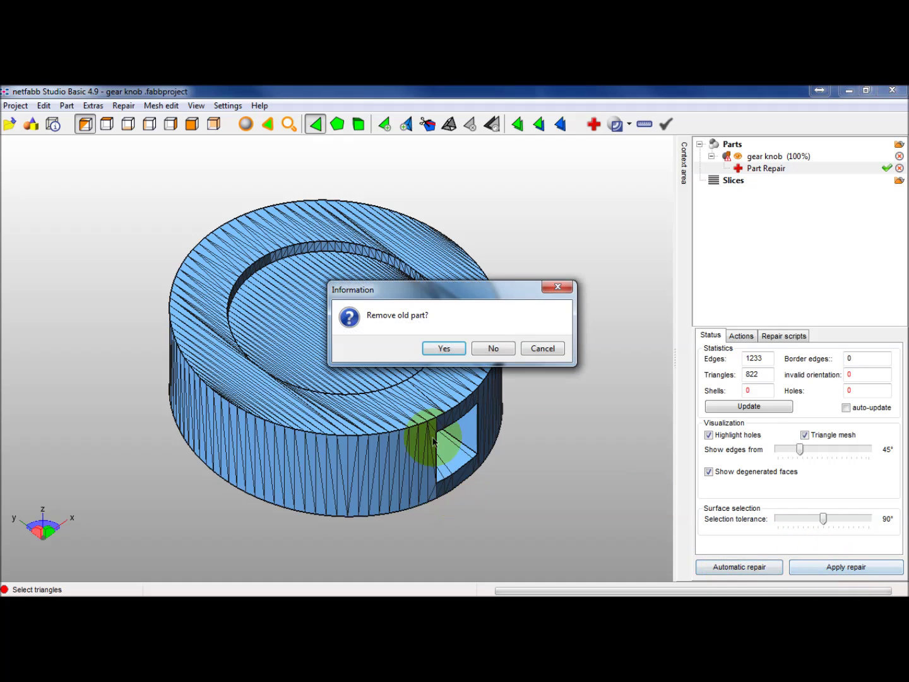
click(443, 349)
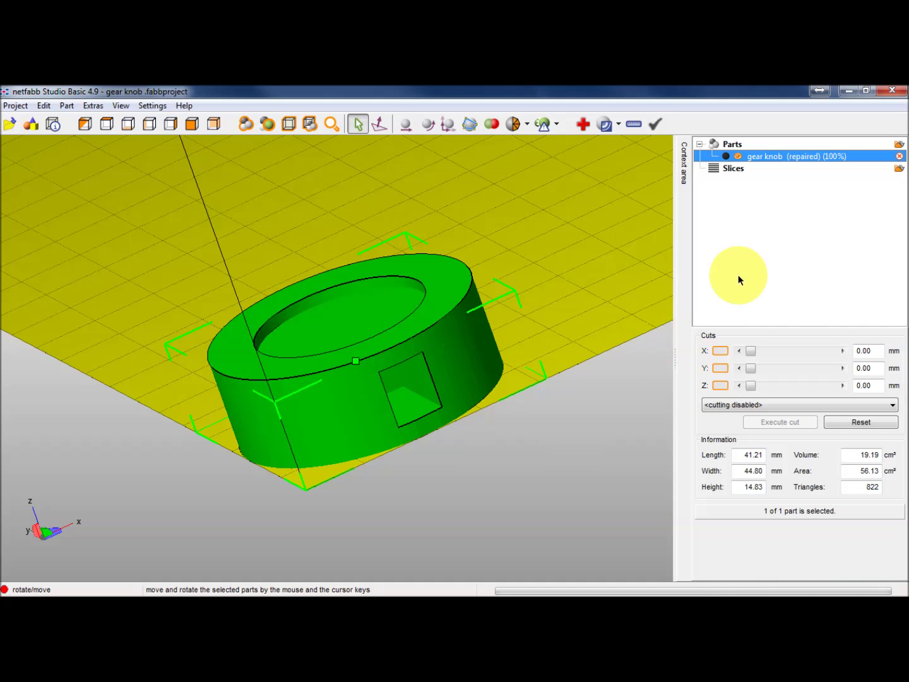
Orbit the repaired part, then switch to the Chrome window showing cloud.netfabb.com.
mouse_move(551, 420)
right_down()
mouse_move(527, 417)
mouse_move(562, 432)
mouse_move(547, 399)
mouse_move(567, 427)
mouse_move(555, 437)
right_up()
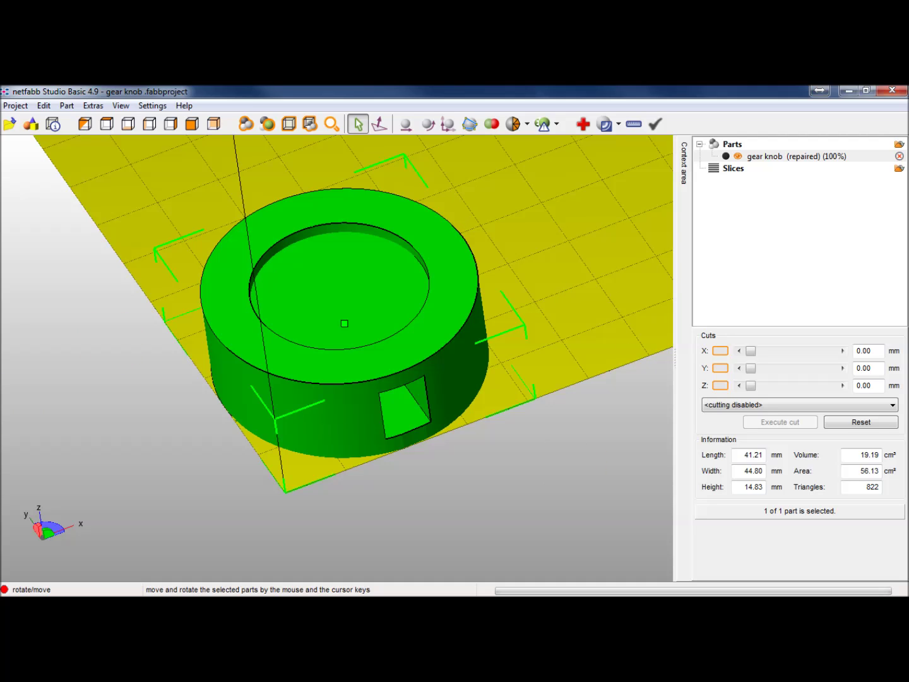
key(alt+Tab)
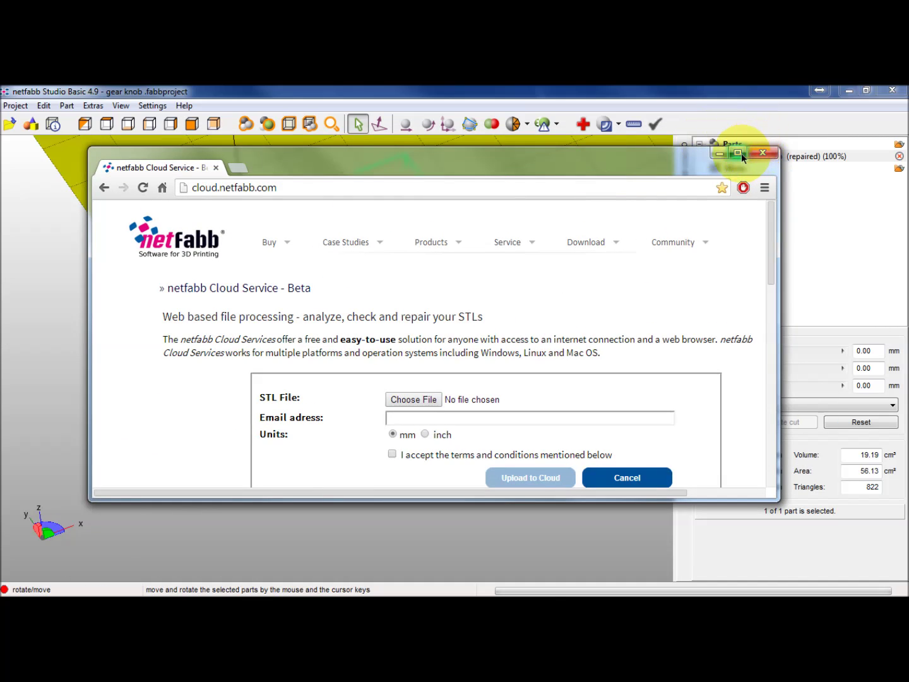
Maximize Chrome, scroll through the netfabb Cloud STL repair page, then minimize it.
click(738, 153)
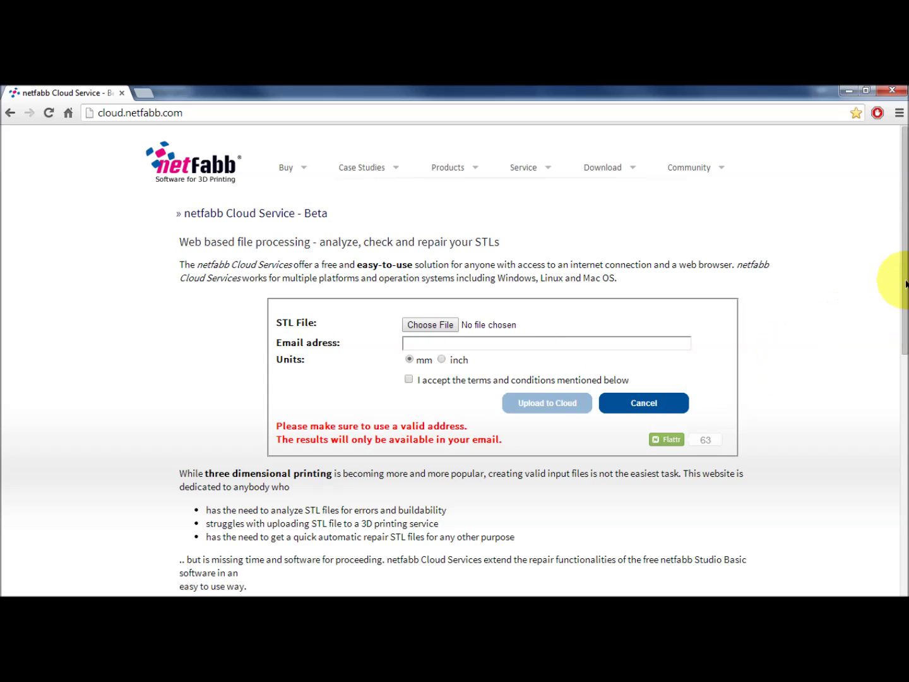
mouse_move(906, 284)
mouse_down()
mouse_move(905, 435)
mouse_move(906, 293)
mouse_up()
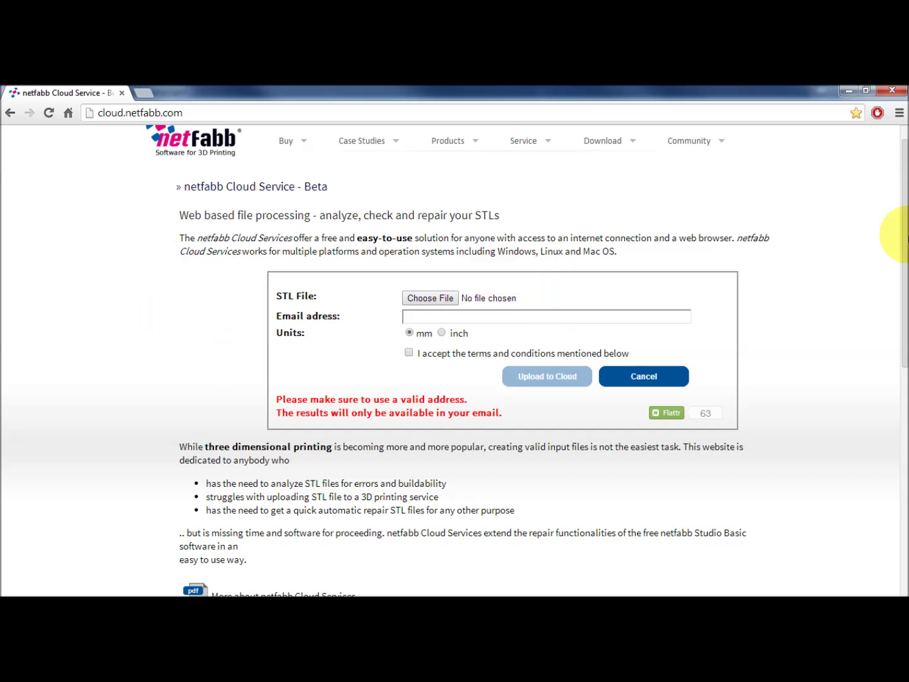
click(849, 90)
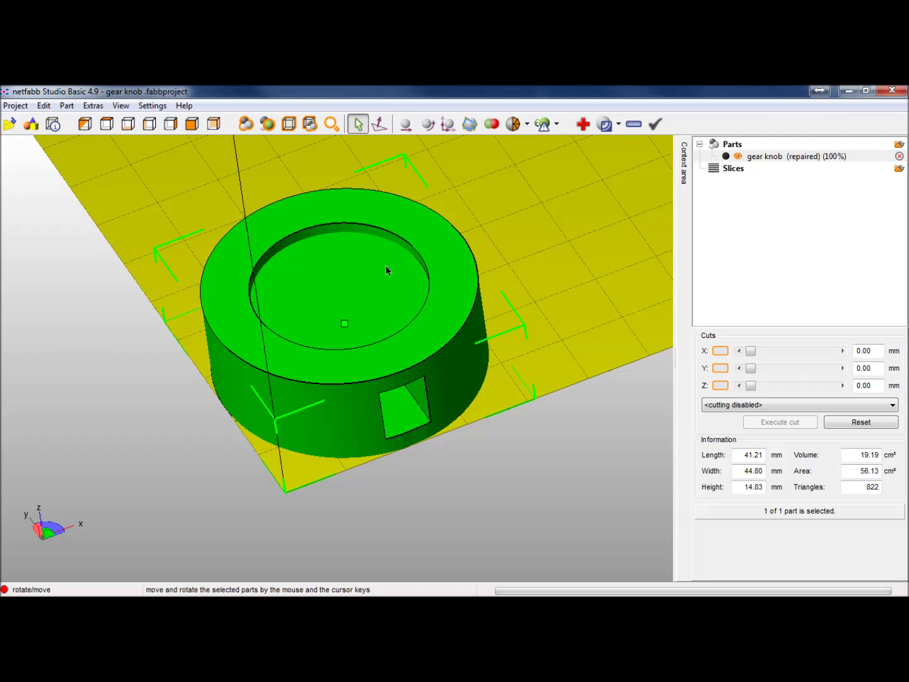
Orbit the repaired gear knob to view it from below and back above the platform.
right_drag(514, 419, 508, 395)
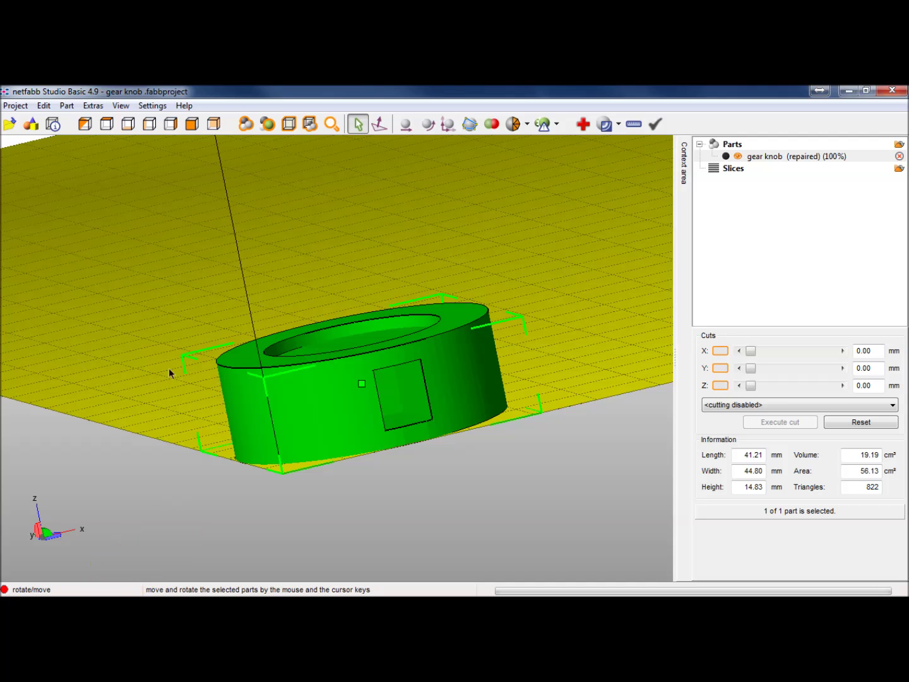
mouse_move(169, 372)
right_down()
mouse_move(195, 382)
mouse_move(213, 372)
mouse_move(200, 381)
mouse_move(162, 377)
right_up()
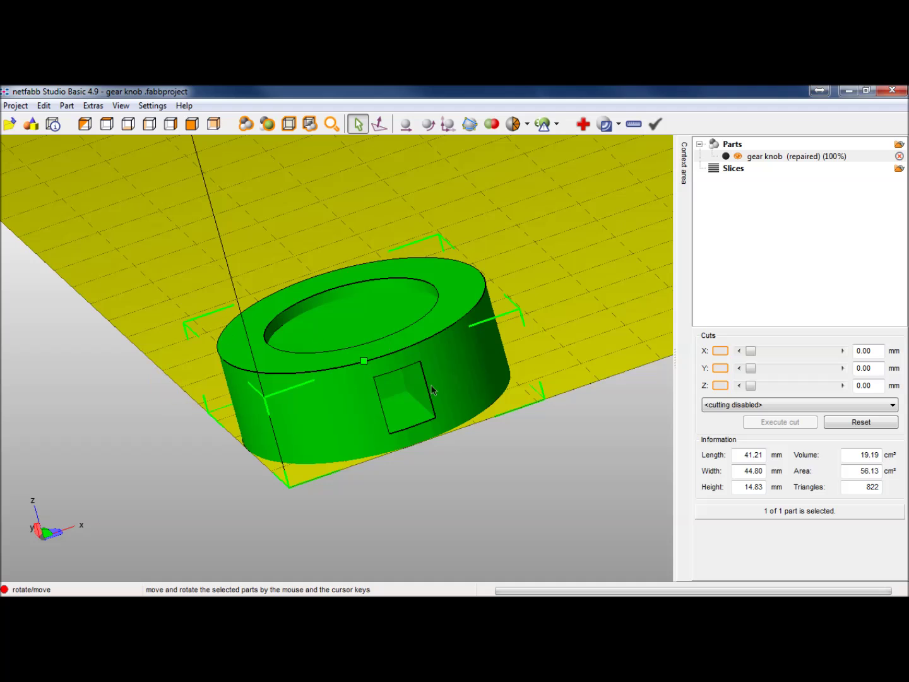
right_drag(401, 414, 439, 429)
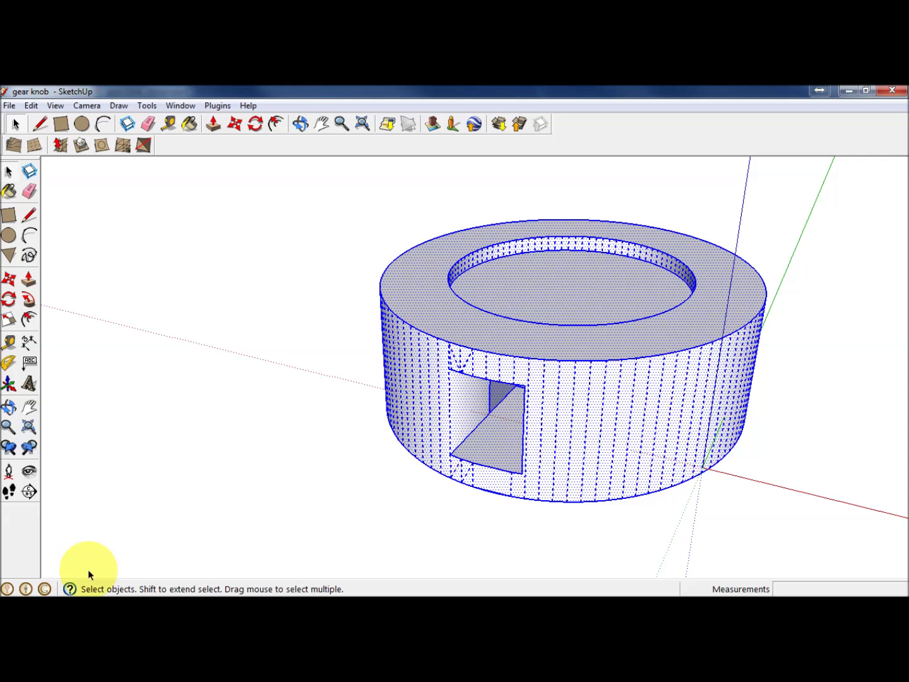
Deselect the gear knob by selecting an empty spot on the SketchUp canvas.
click(224, 375)
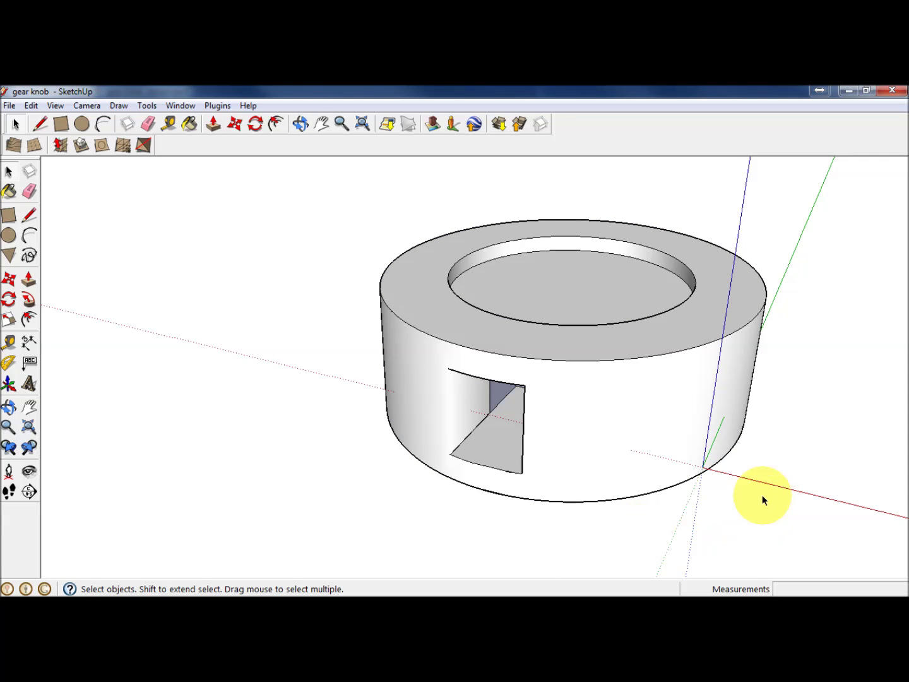